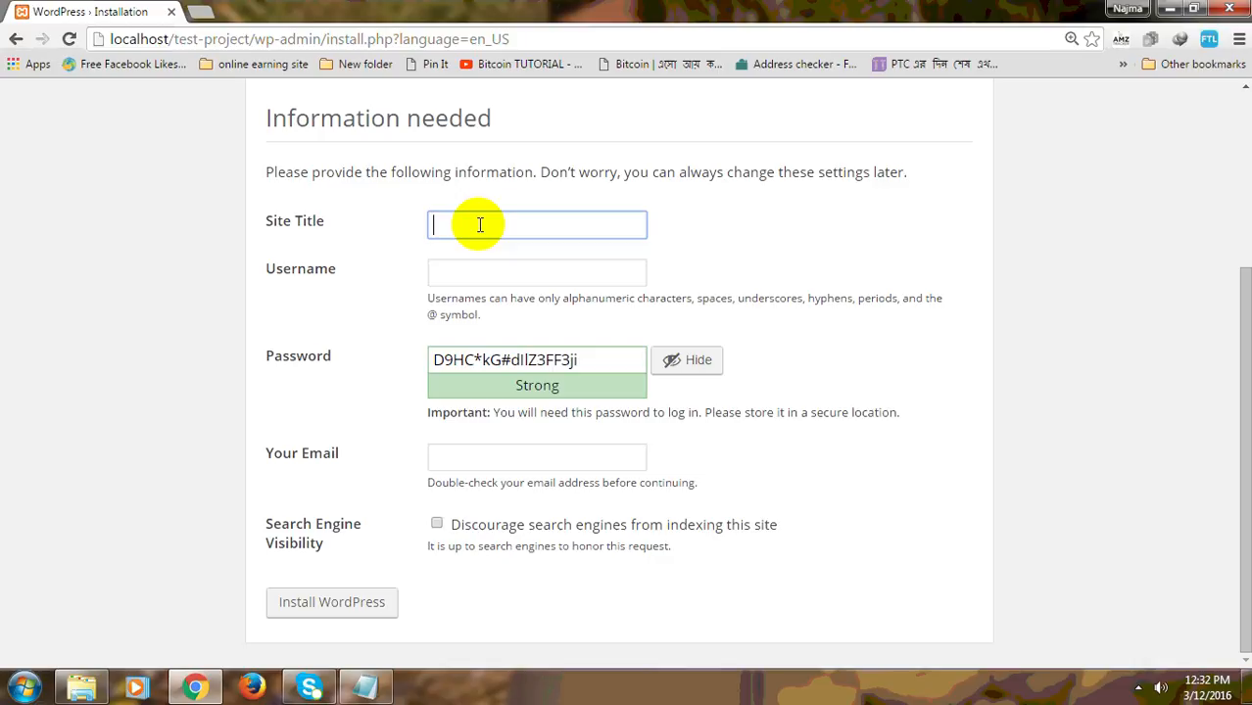
Step: Enter 'This is a Test Project' as the site title, then move to the Username field
{"action": "type", "text": "This is a Test Project"}
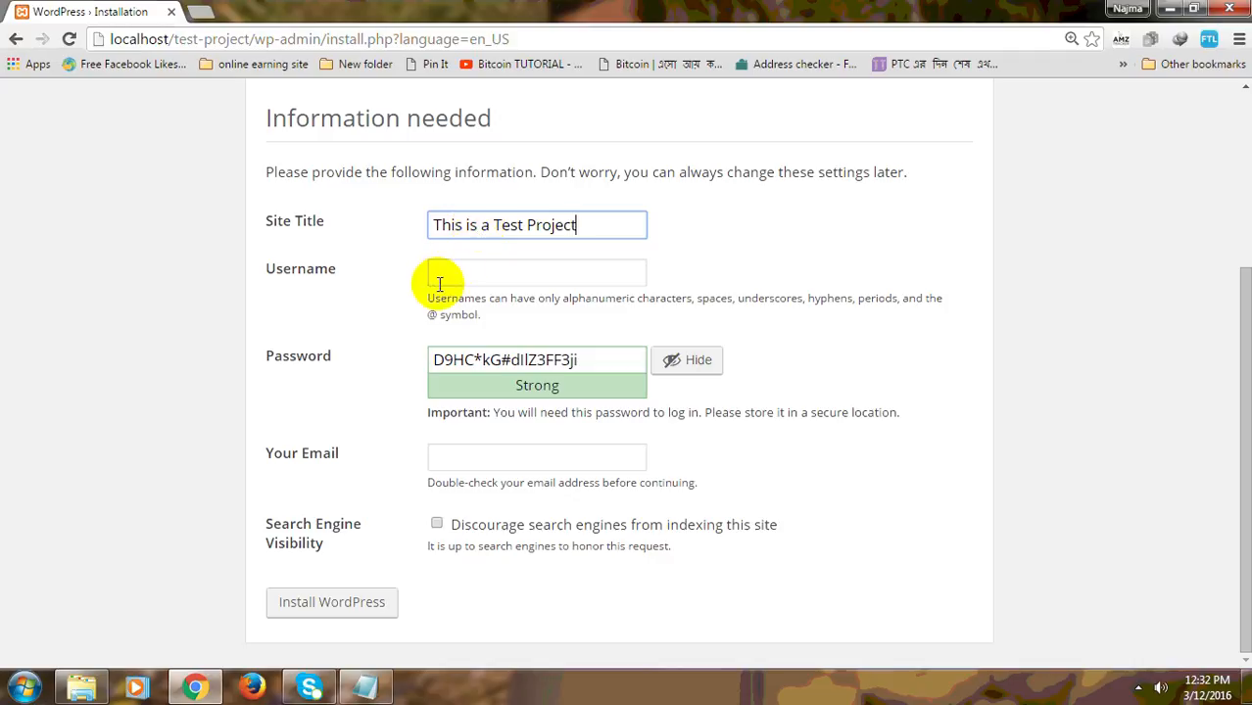
{"action": "left_click", "coordinate": [470, 269]}
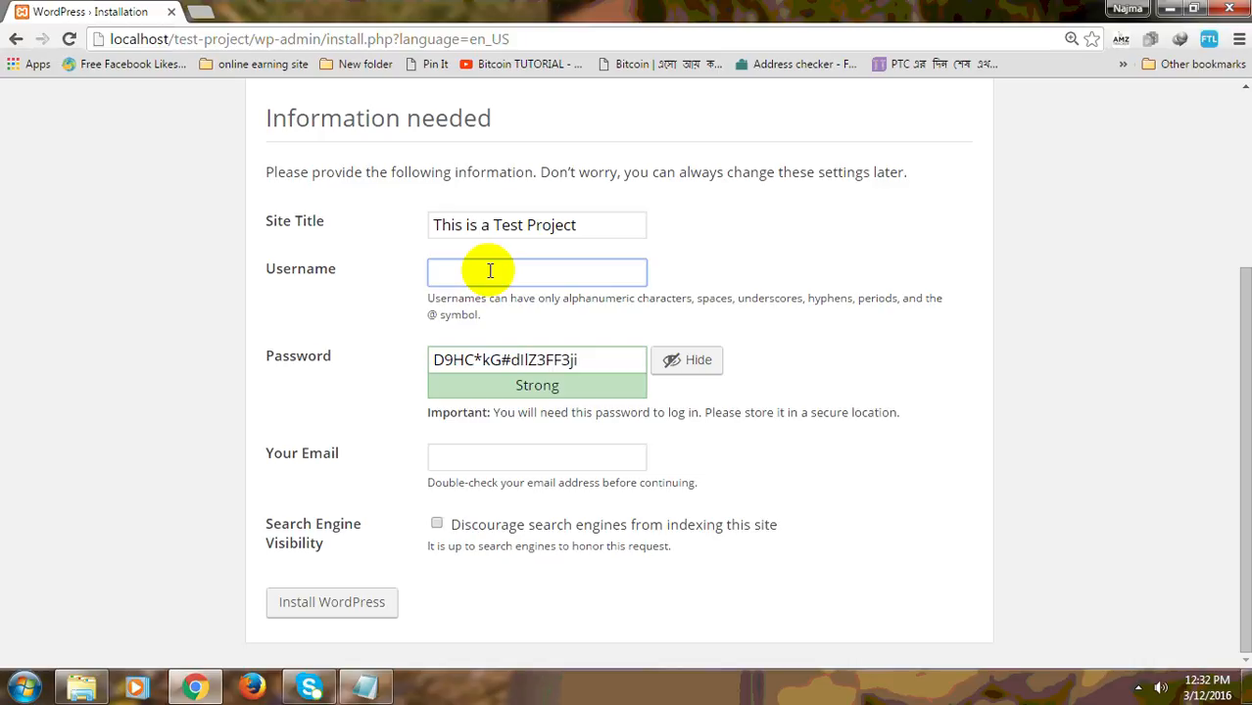
Step: Paste test-project from the tutorial notes as the username and select the suggested password
{"action": "left_click", "coordinate": [376, 693]}
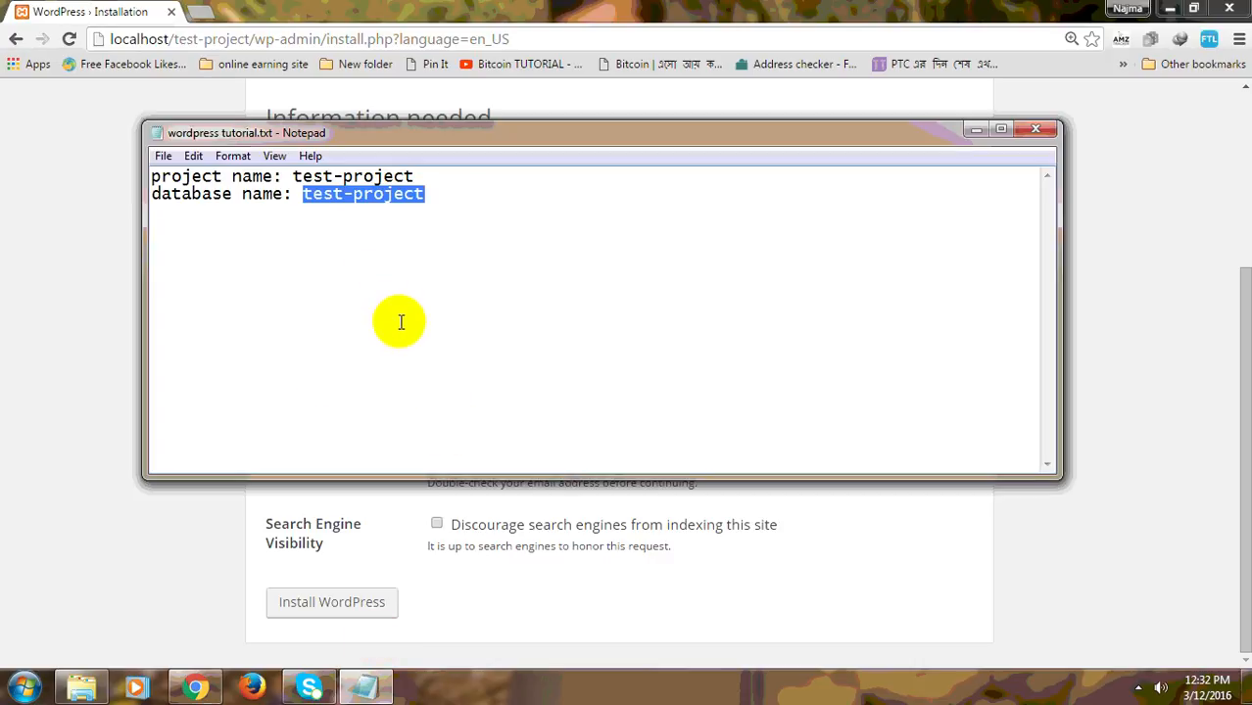
{"action": "left_click", "coordinate": [196, 687]}
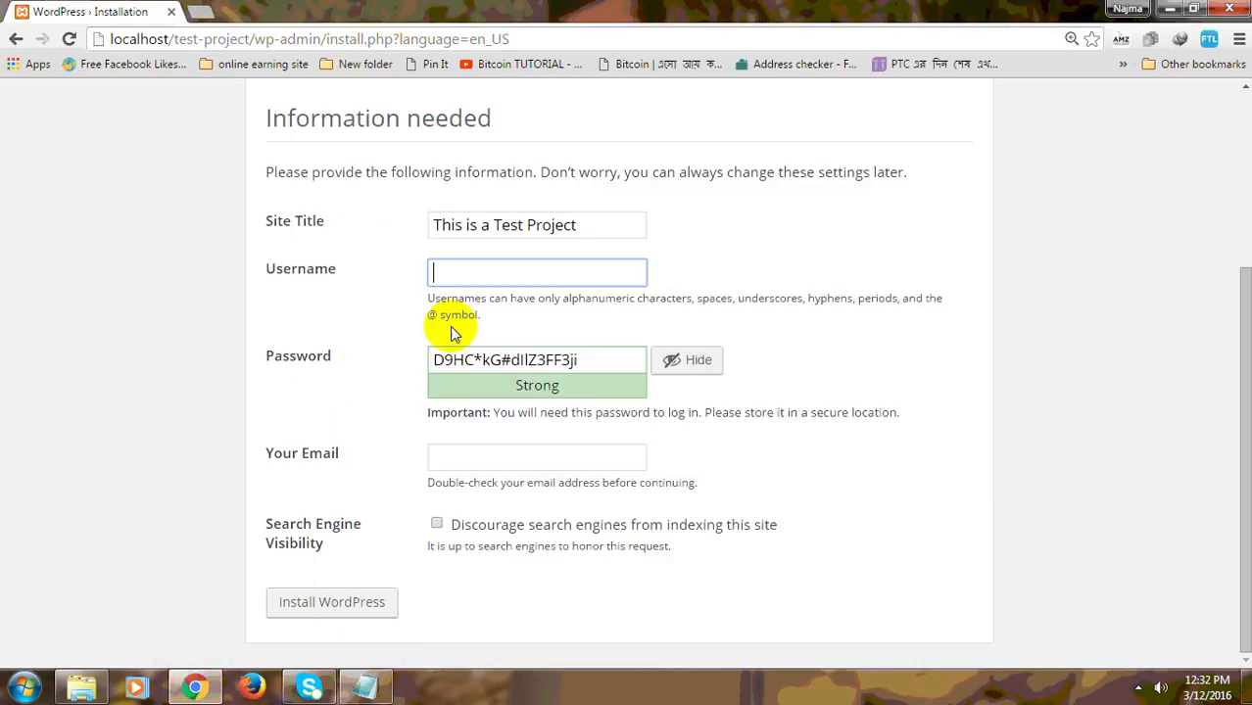
{"action": "type", "text": "test-project"}
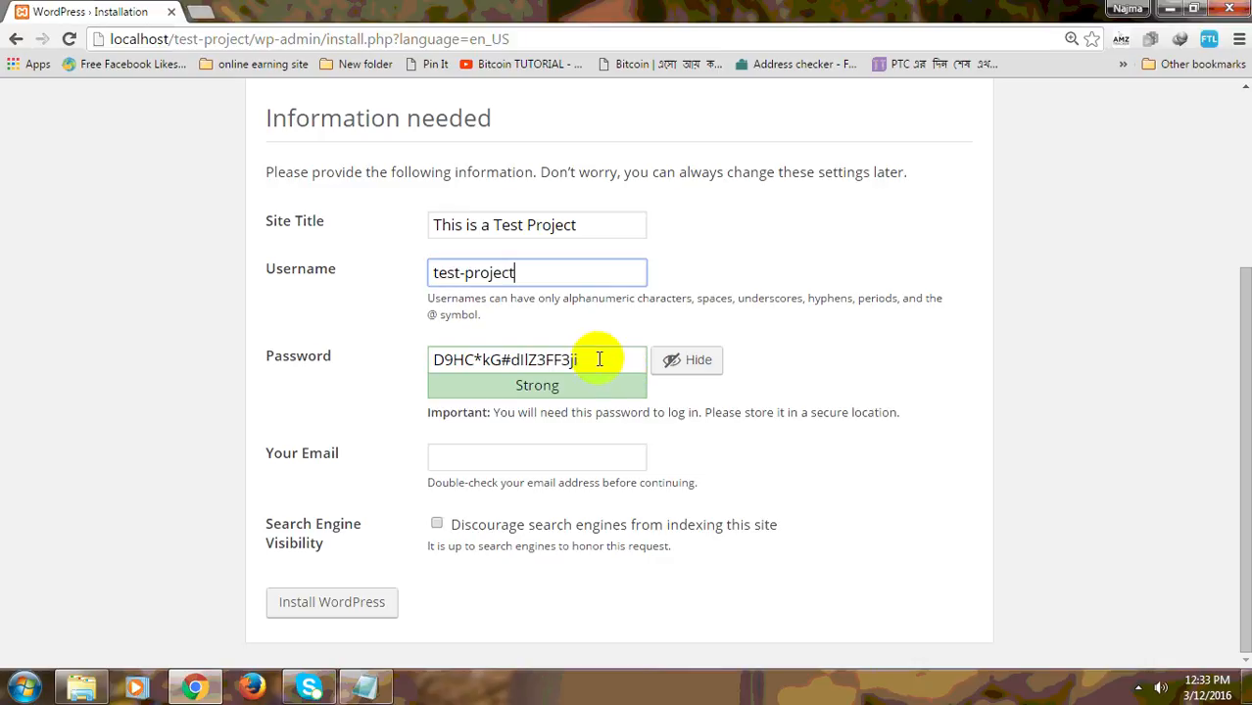
{"action": "left_click_drag", "start_coordinate": [599, 360], "coordinate": [419, 365]}
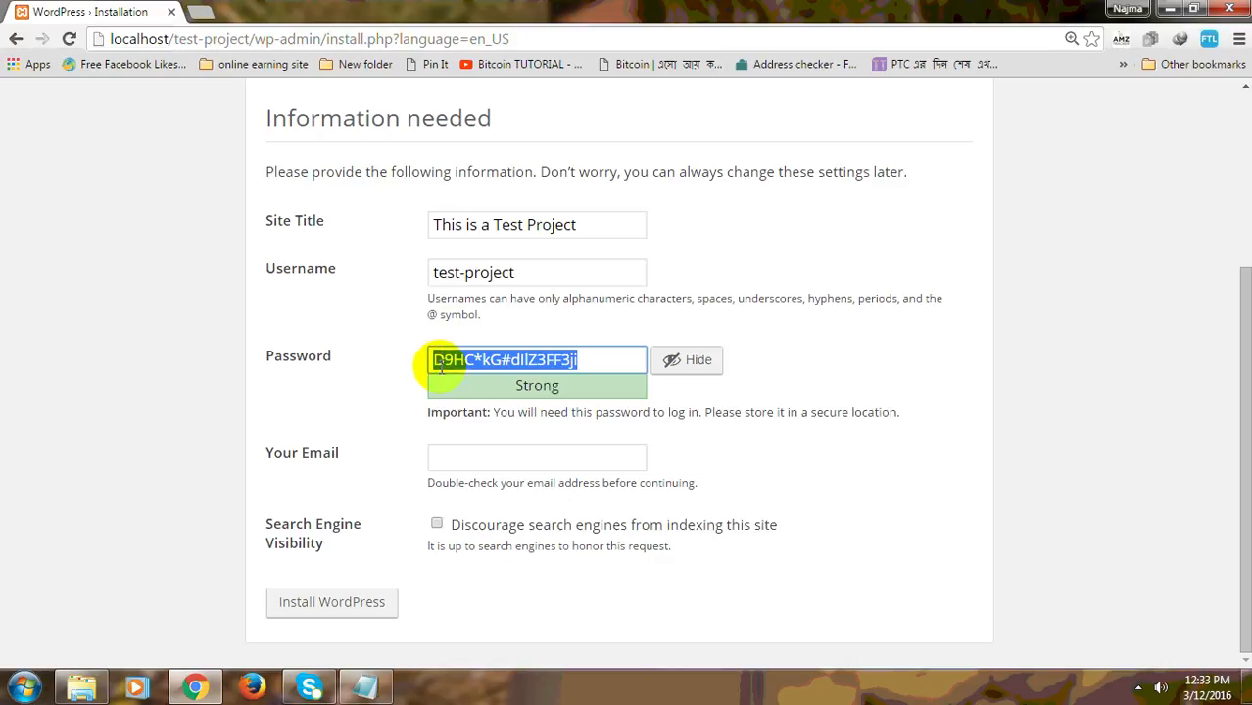
Step: Replace the generated password with a custom weak one, confirm weak-password use, and copy the username
{"action": "key", "text": "BackSpace"}
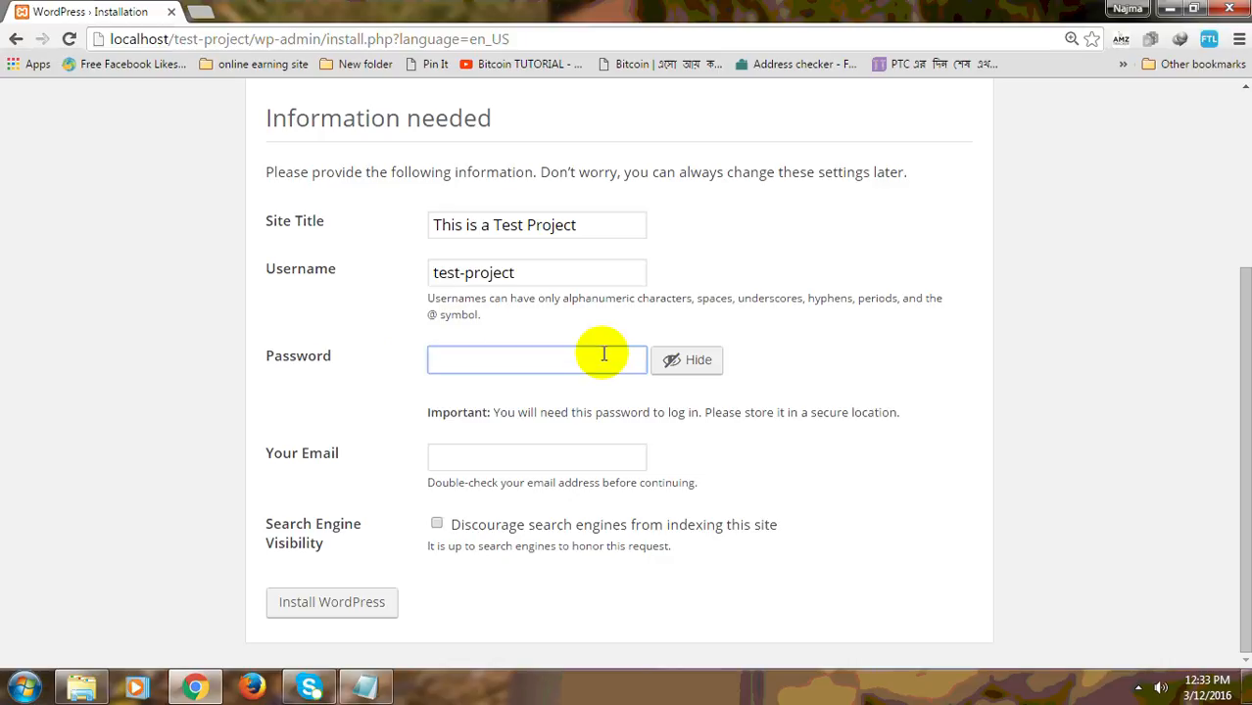
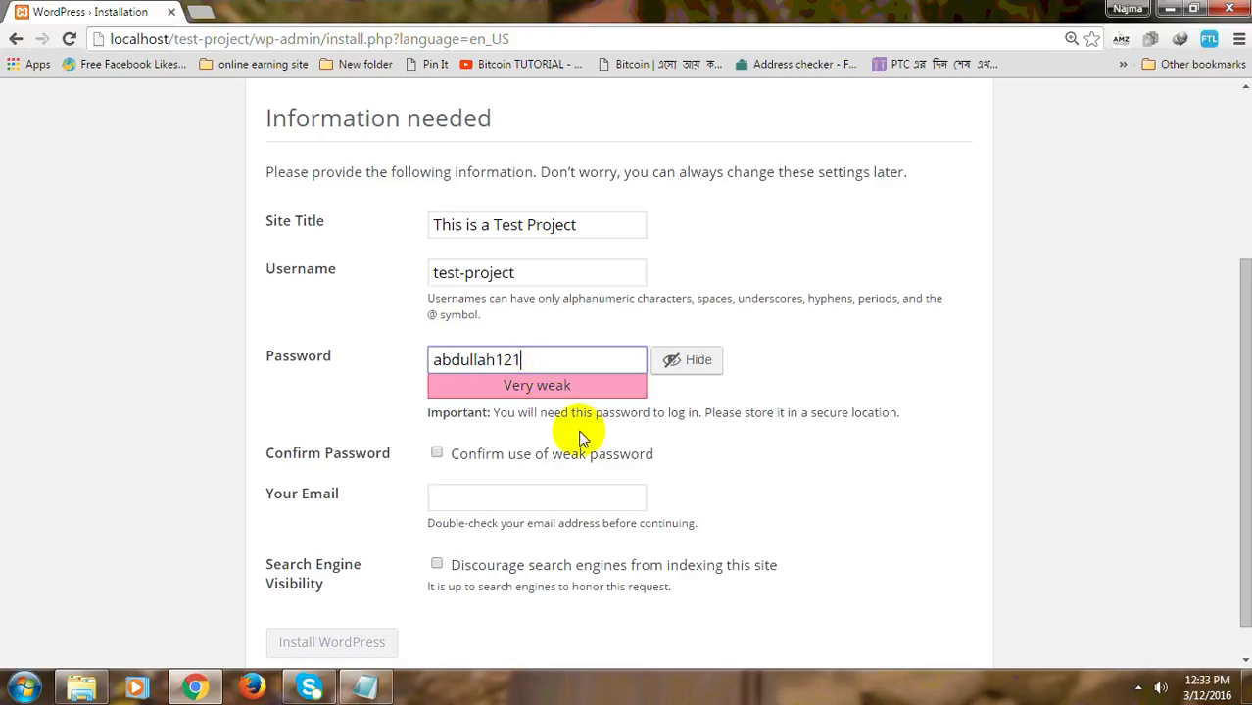
{"action": "left_click", "coordinate": [437, 454]}
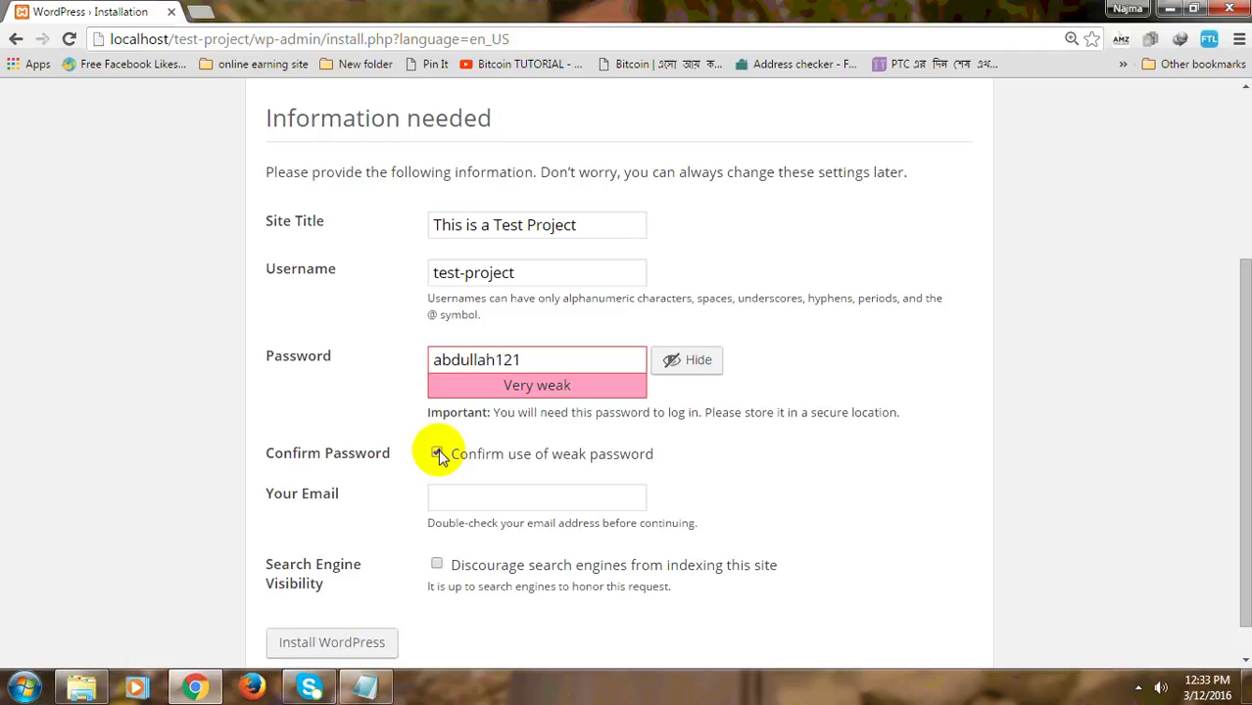
{"action": "left_click_drag", "start_coordinate": [514, 273], "coordinate": [414, 283]}
{"action": "key", "text": "ctrl+c"}
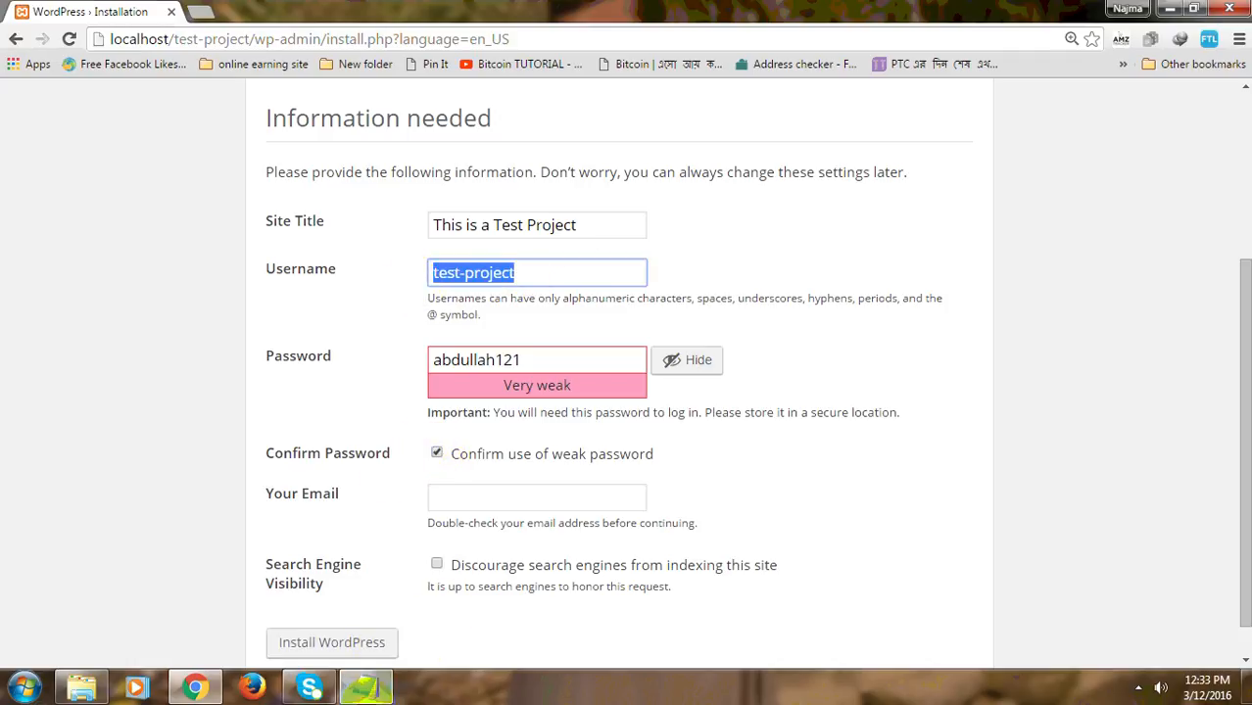
{"action": "left_click", "coordinate": [365, 691]}
Step: Add 'wp admin user name: test-project' and a 'wp Password' line with the chosen password to the notes
{"action": "left_click", "coordinate": [449, 184]}
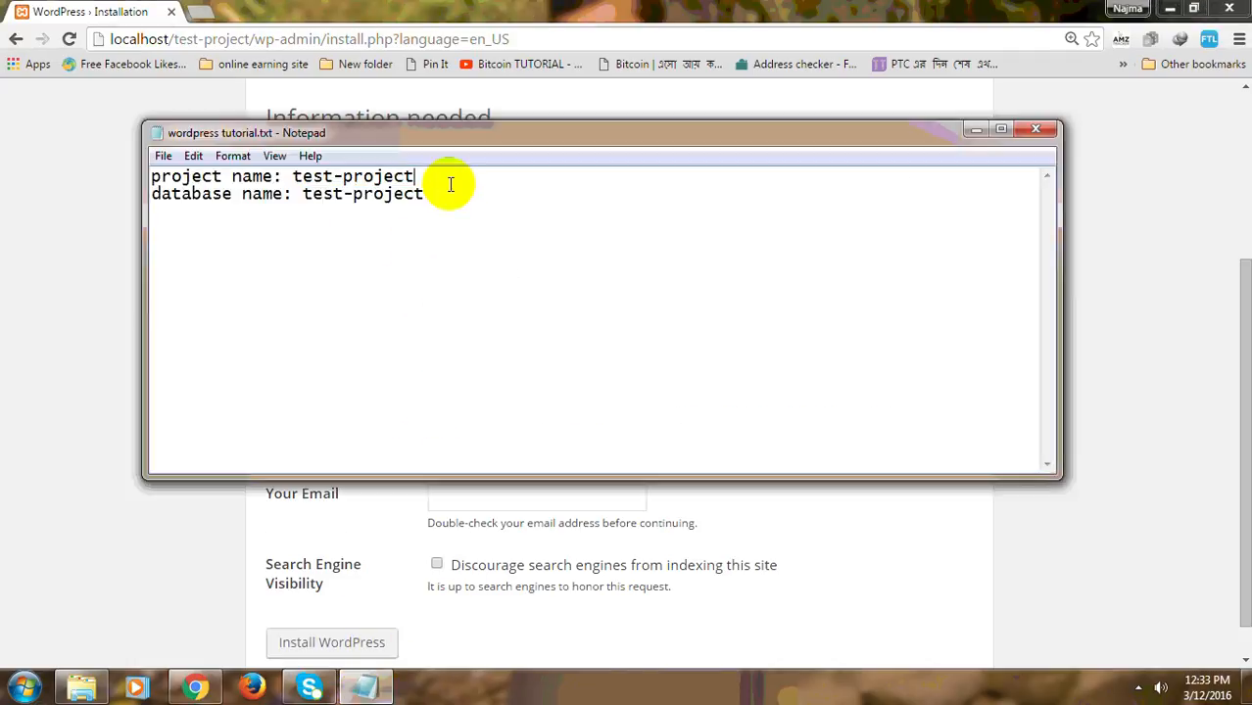
{"action": "left_click", "coordinate": [453, 194]}
{"action": "key", "text": "Return"}
{"action": "type", "text": "wp admin"}
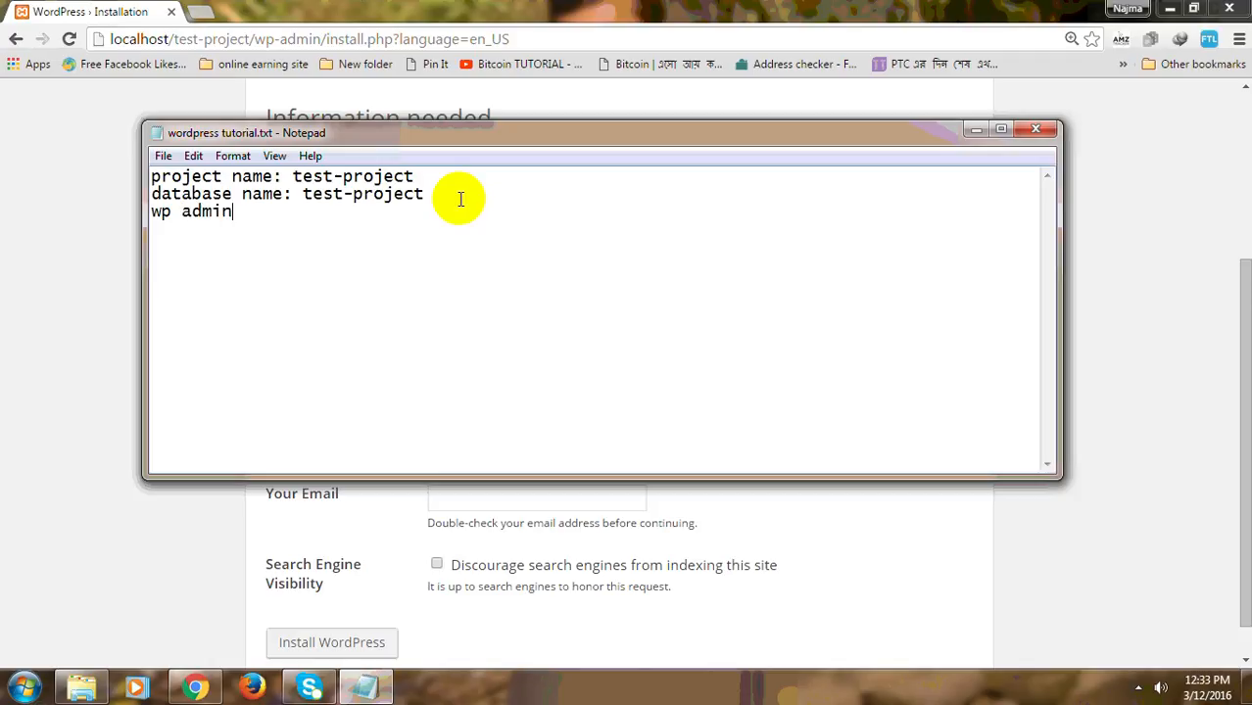
{"action": "type", "text": " user name"}
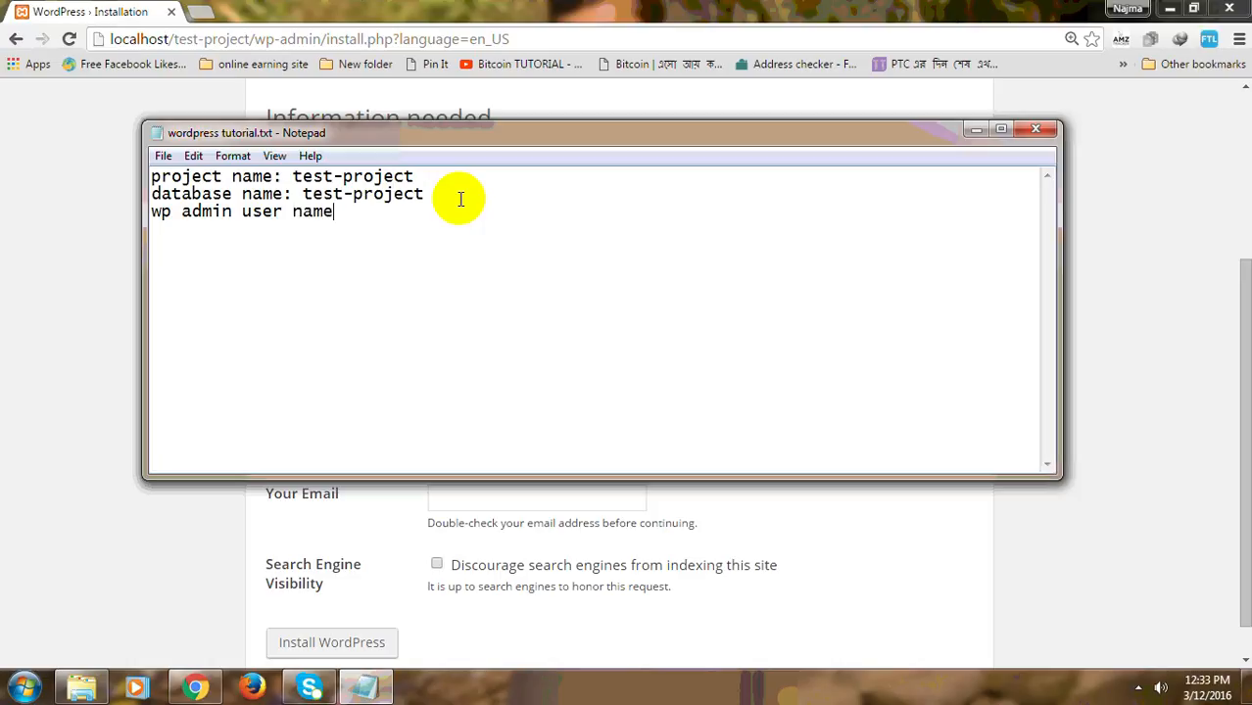
{"action": "type", "text": ":"}
{"action": "key", "text": "ctrl+v"}
{"action": "key", "text": "Return"}
{"action": "type", "text": "wp P"}
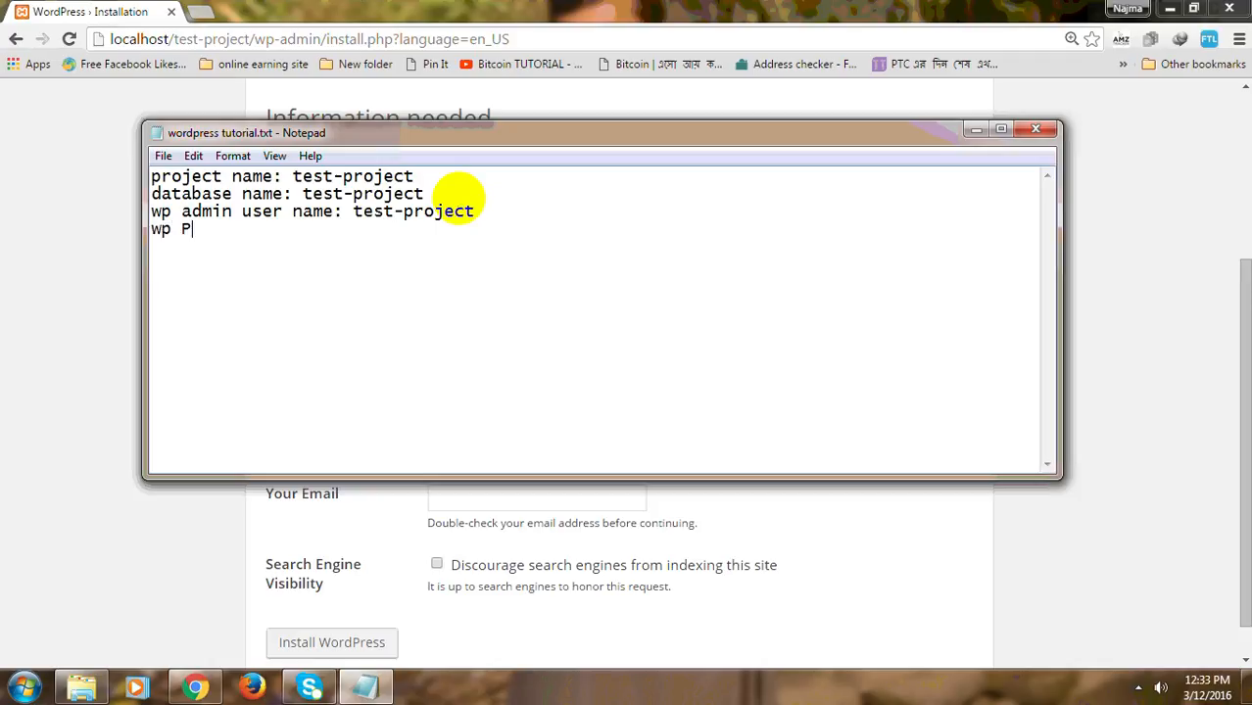
{"action": "type", "text": "assword"}
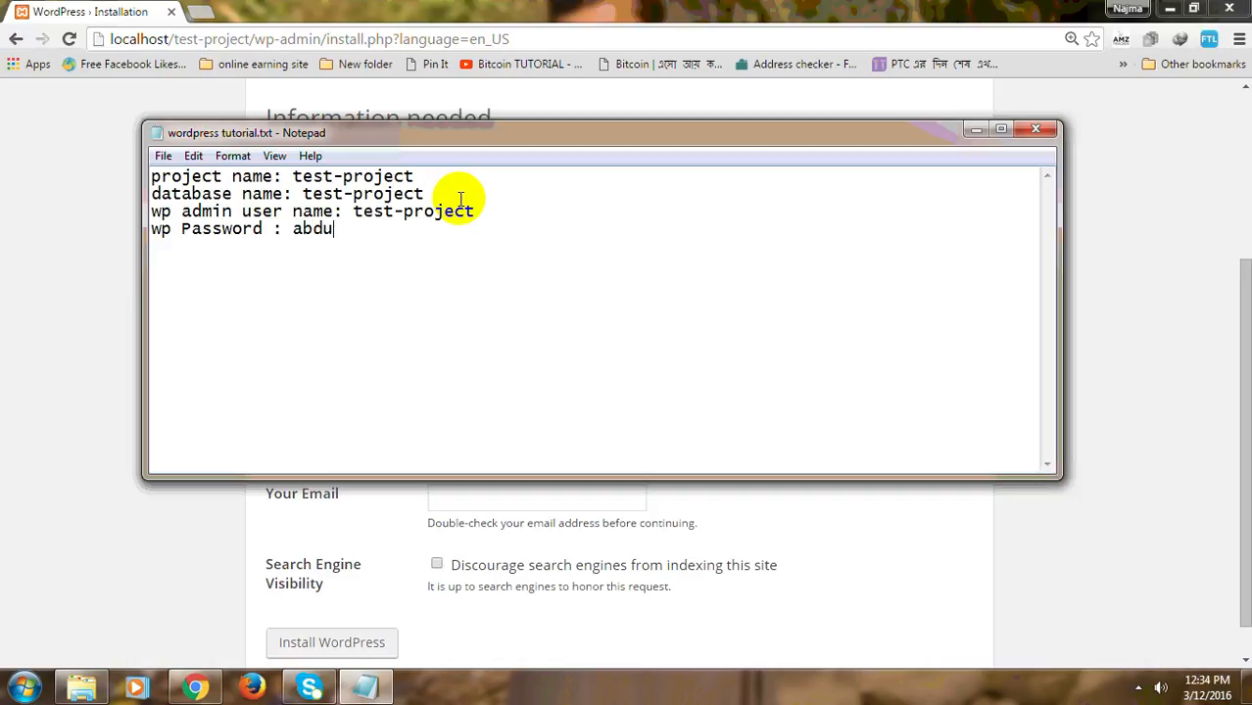
{"action": "key", "text": "alt+Tab"}
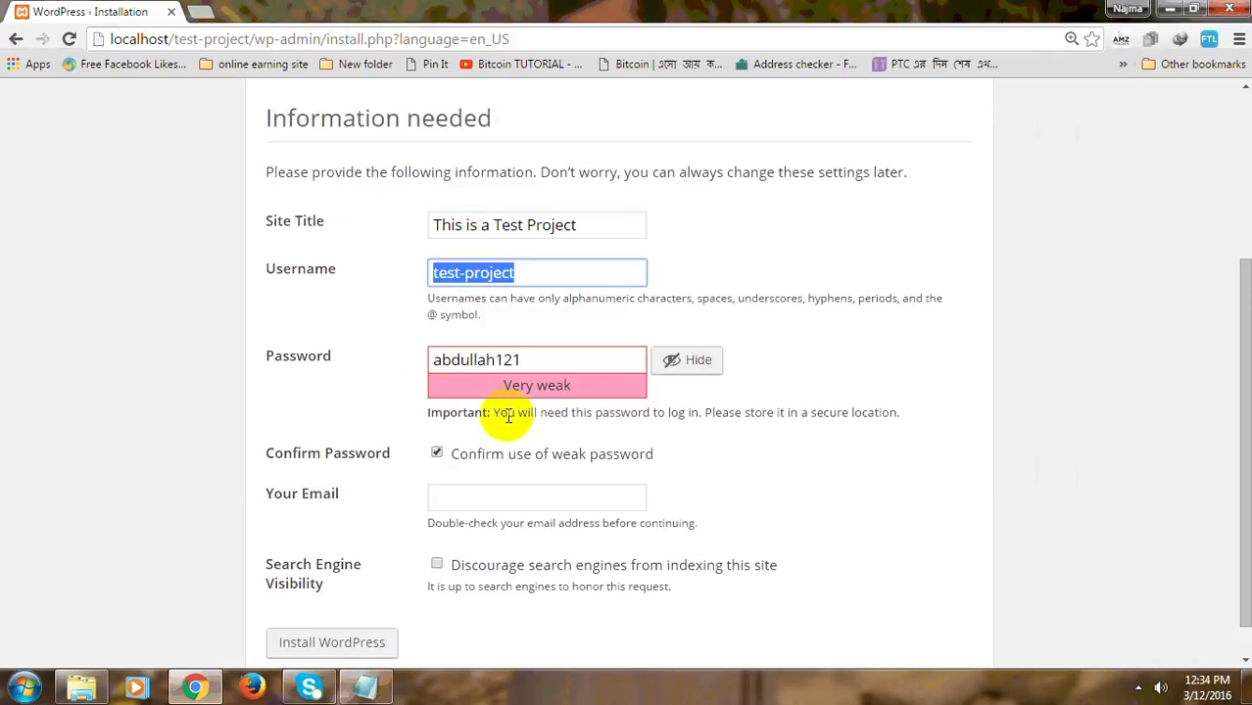
Step: Type the admin's Gmail address into the Your Email field
{"action": "left_click", "coordinate": [461, 495]}
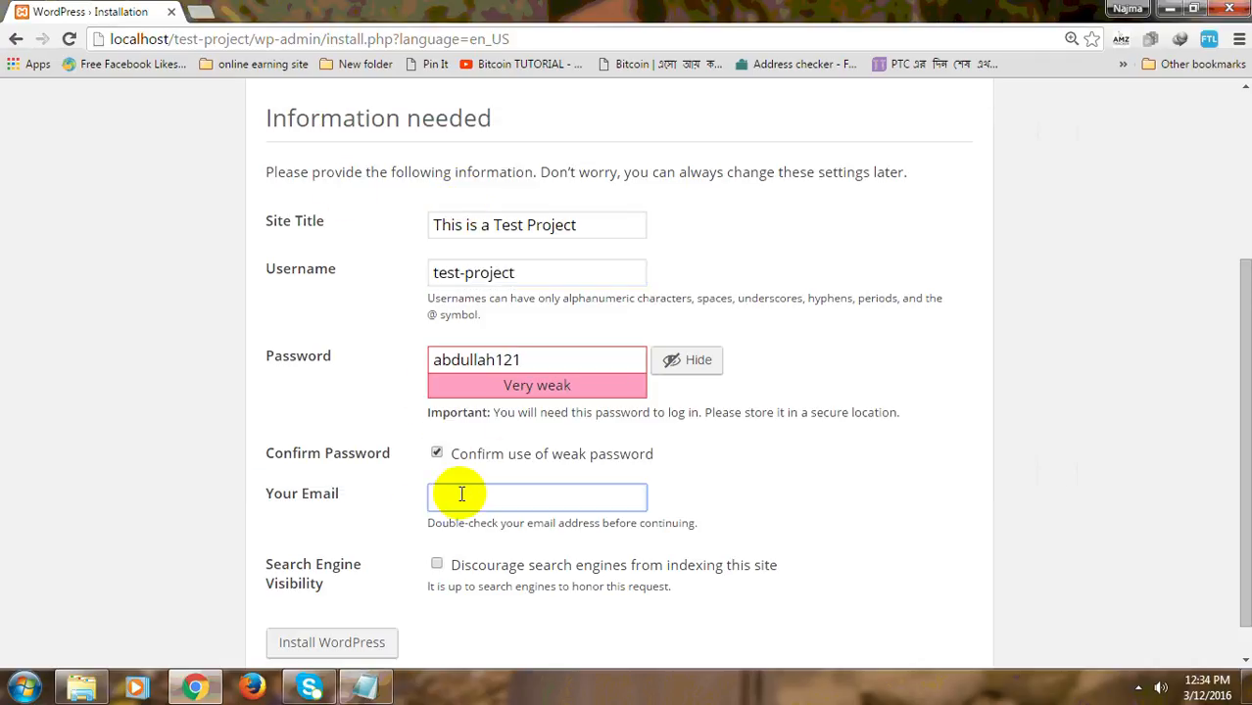
{"action": "key", "text": "Return"}
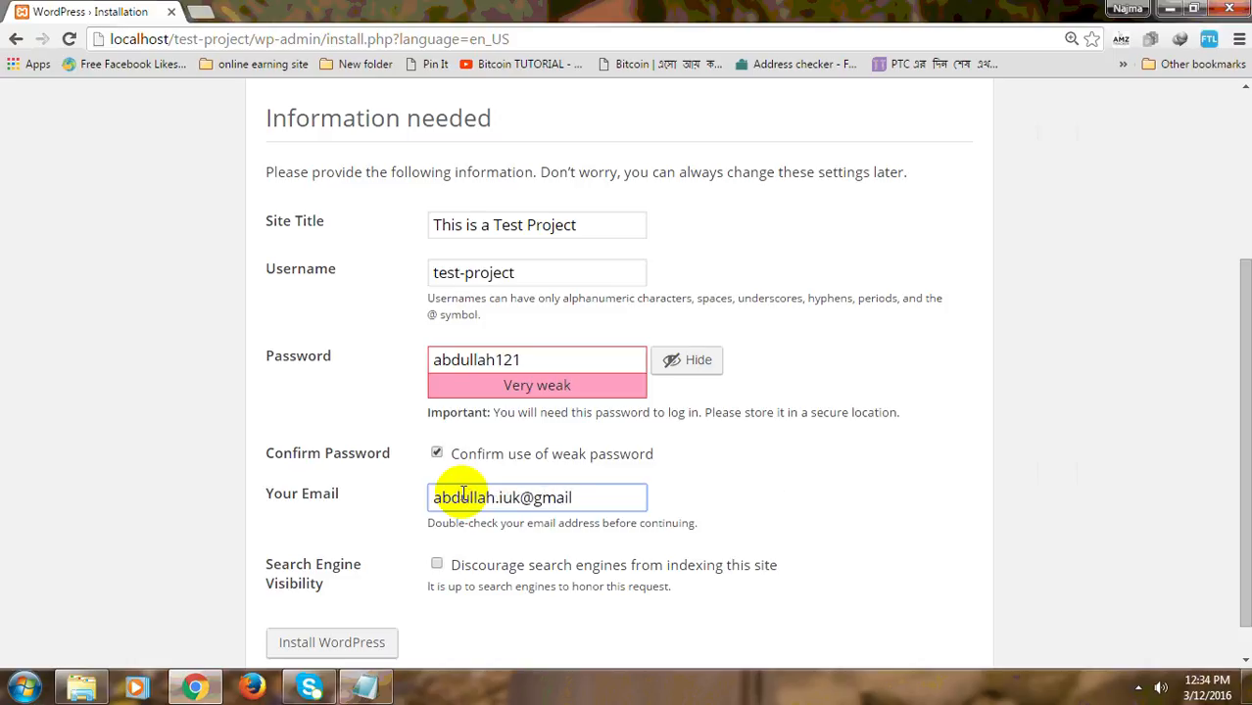
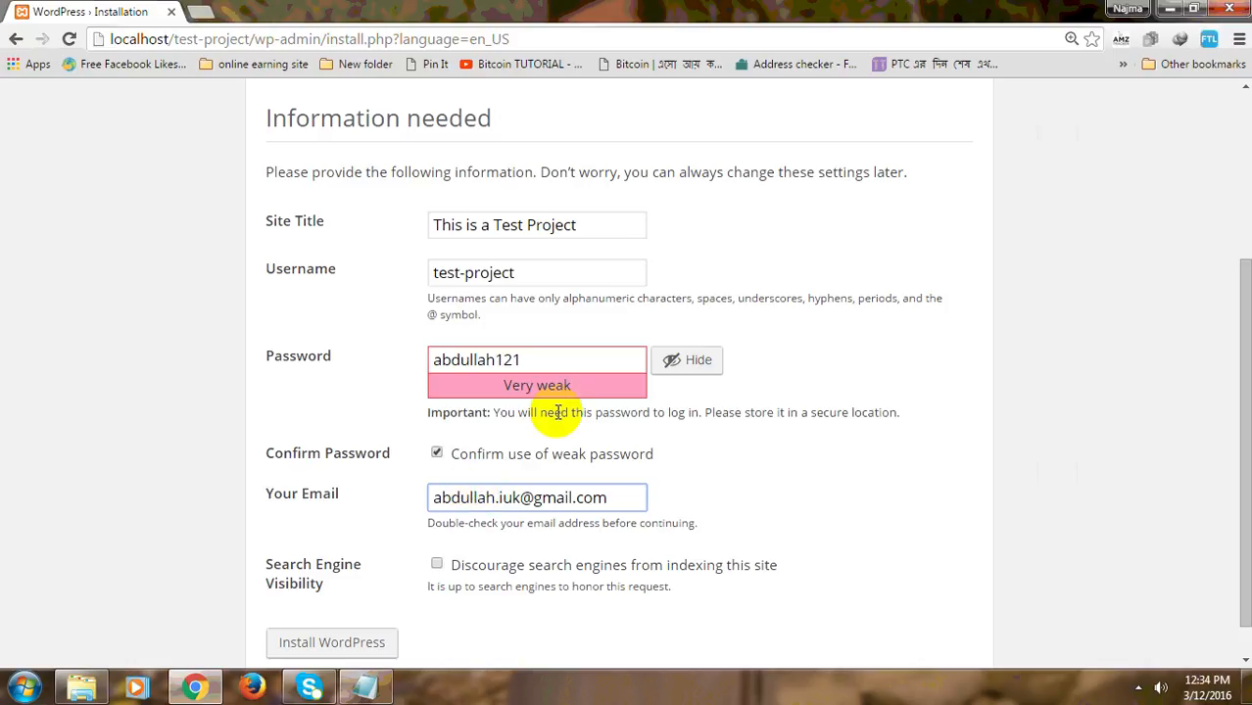
{"action": "scroll", "coordinate": [548, 409], "scroll_direction": "down", "scroll_amount": 1}
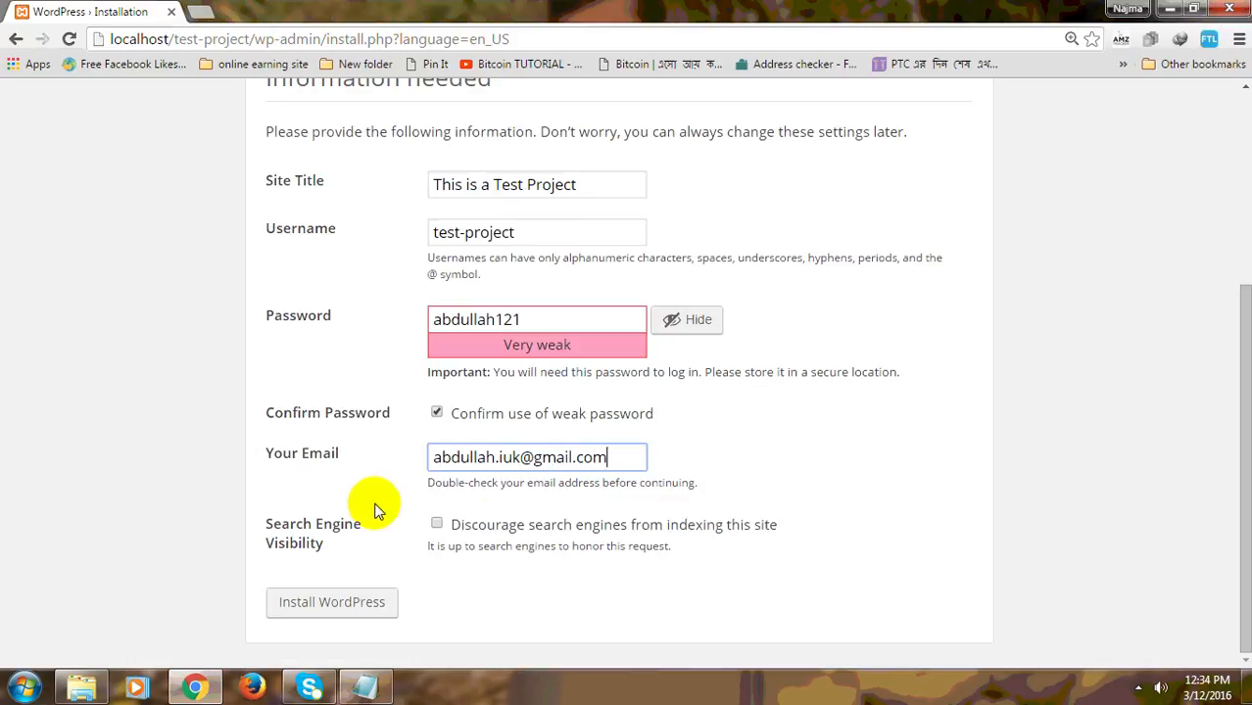
Step: Tick 'Discourage search engines from indexing this site' and submit the form with Install WordPress
{"action": "left_click", "coordinate": [436, 527]}
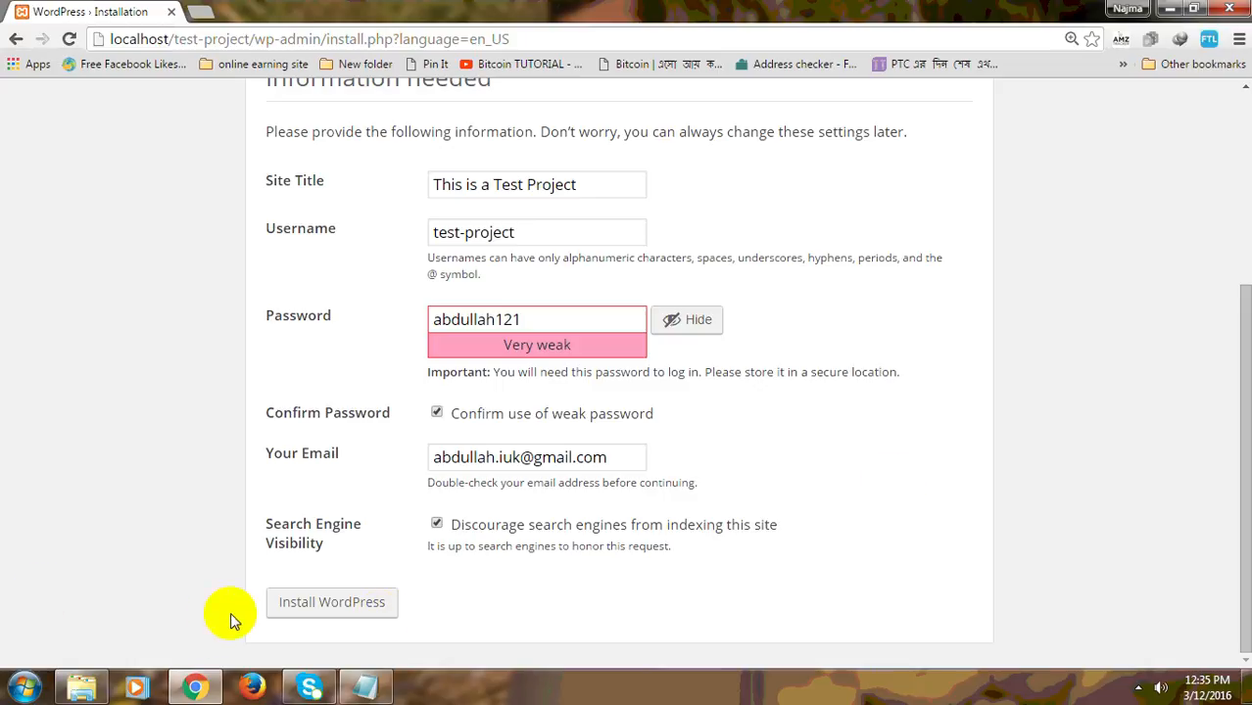
{"action": "left_click", "coordinate": [309, 614]}
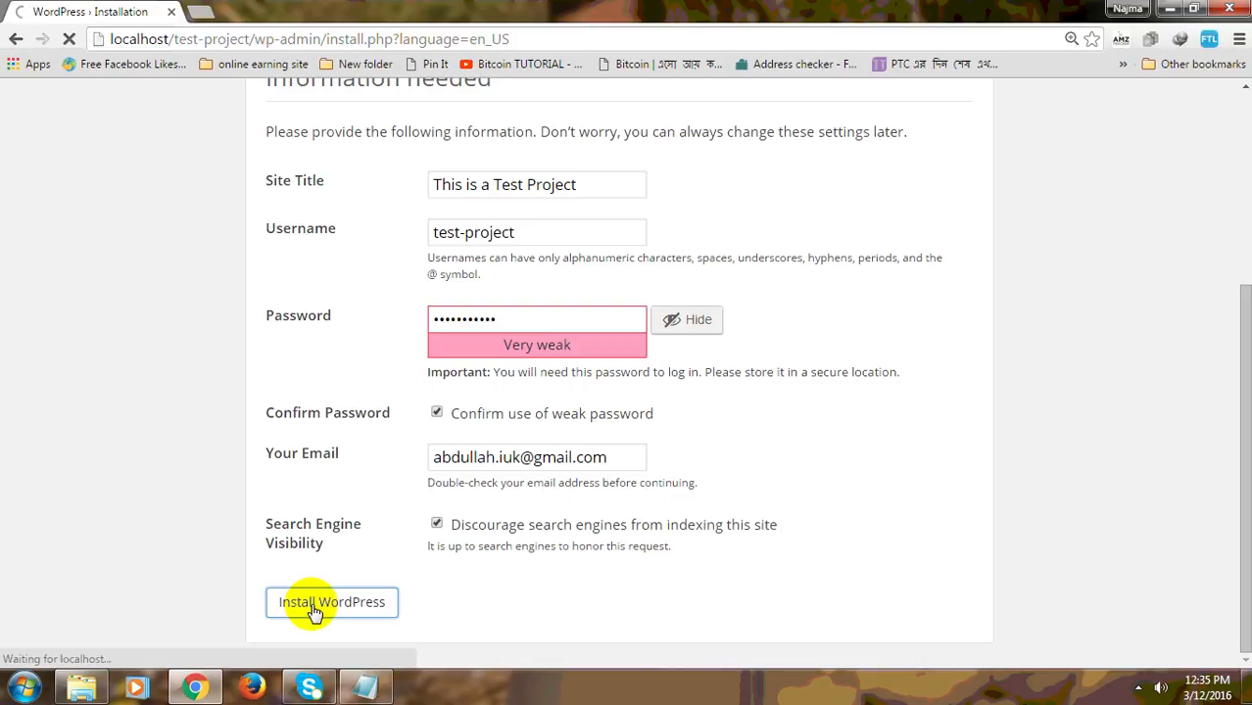
Step: Wait for the Success! page confirming installation for user test-project, then select its heading
{"action": "left_click", "coordinate": [1140, 689]}
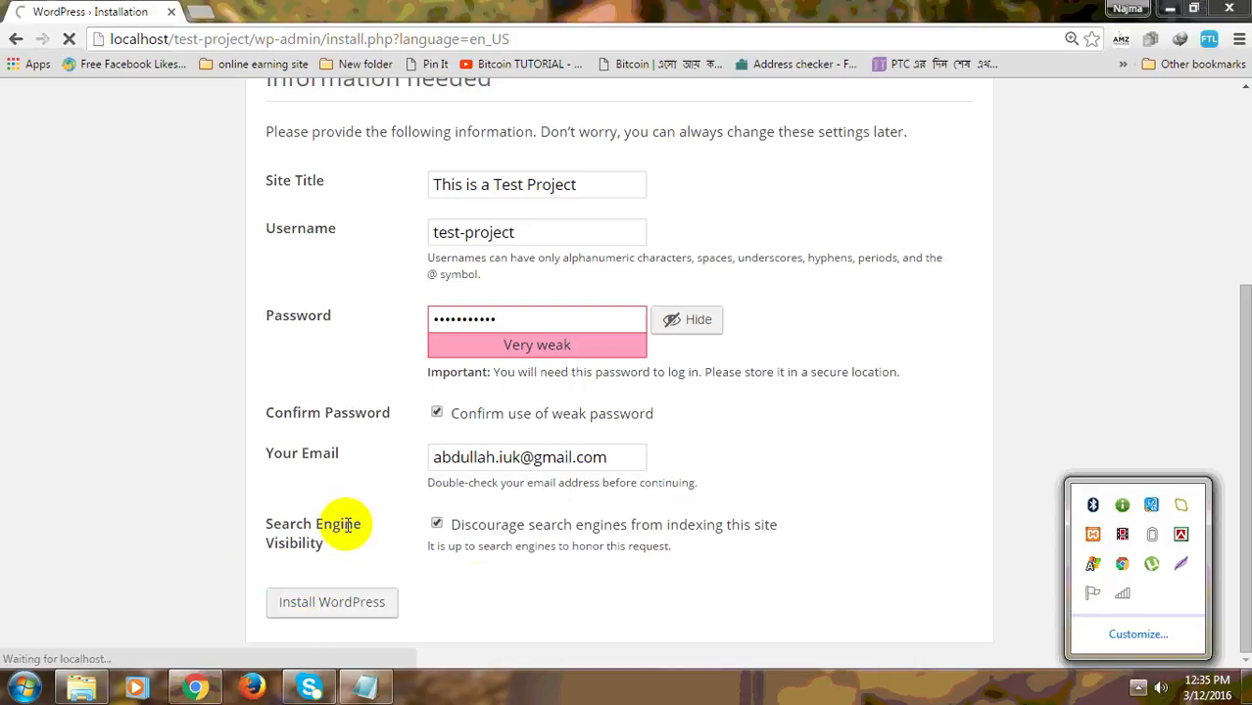
{"action": "left_click", "coordinate": [178, 512]}
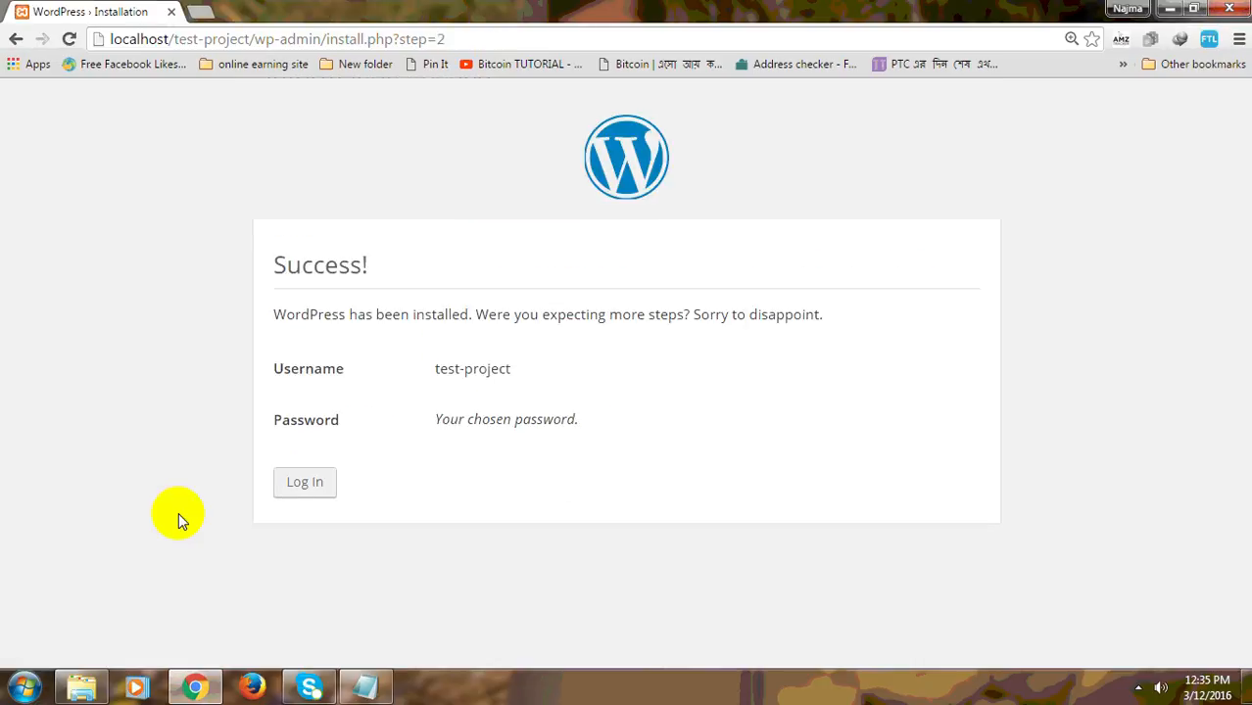
{"action": "left_click_drag", "start_coordinate": [376, 269], "coordinate": [256, 288]}
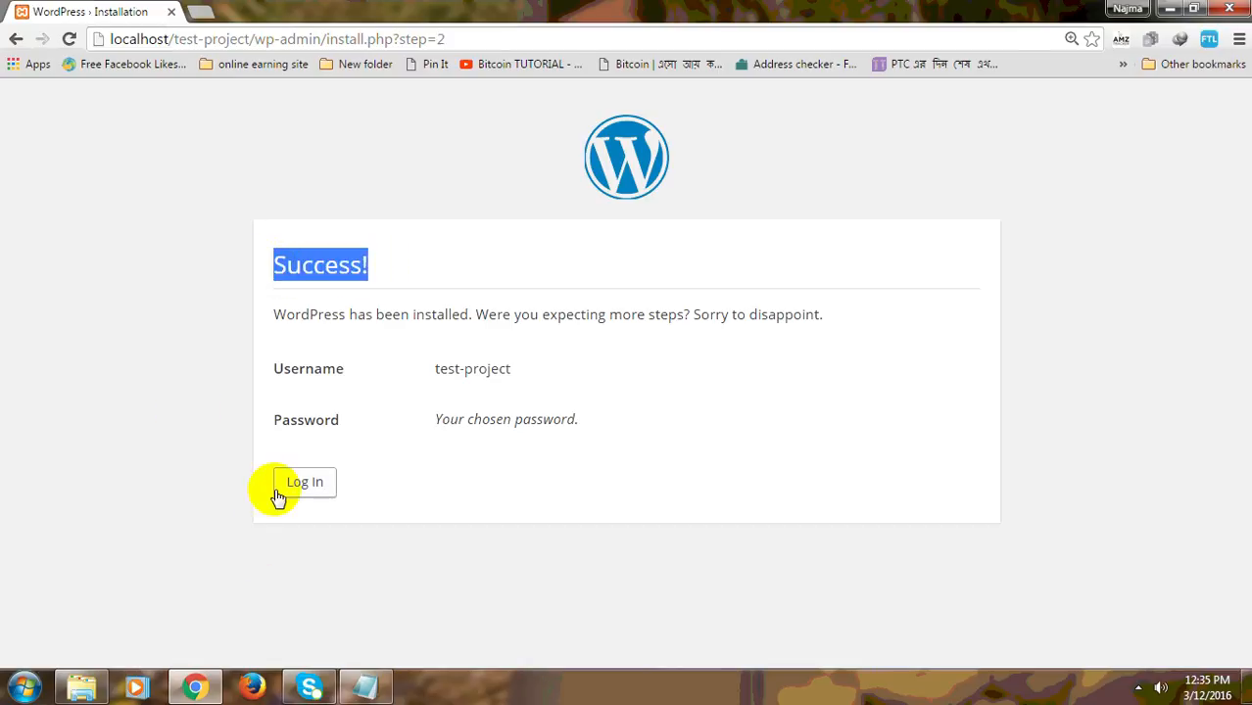